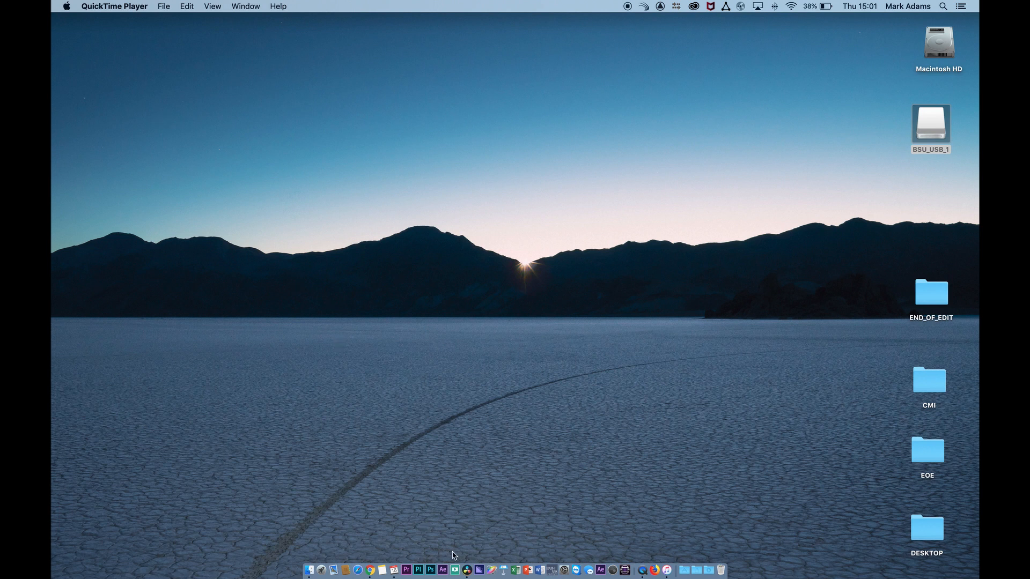
- Switch to DaVinci Resolve and look through its pages from Media to Deliver, finishing on the Media page
{"action": "left_click", "coordinate": [467, 570]}
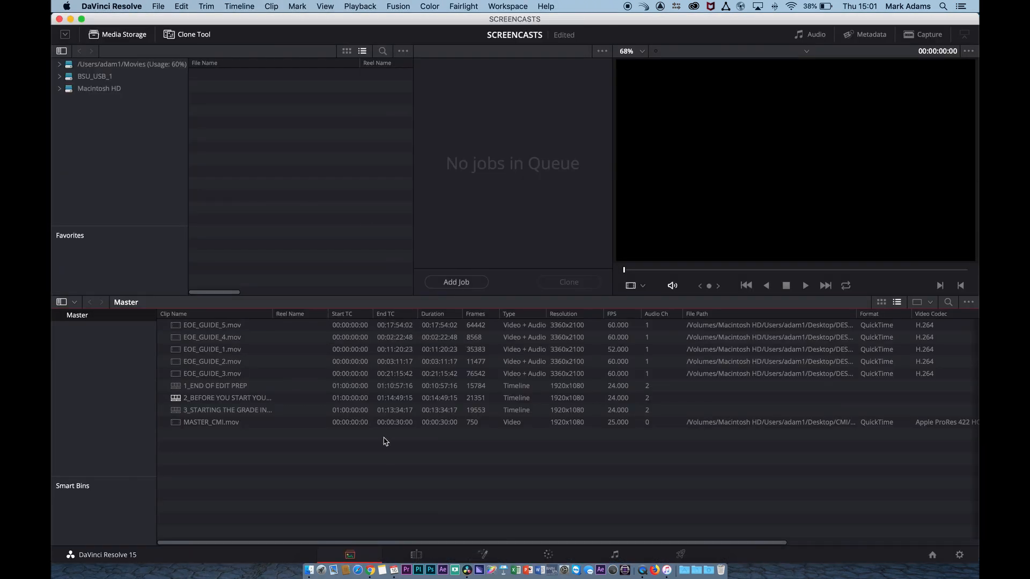
{"action": "left_click", "coordinate": [416, 555]}
{"action": "left_click", "coordinate": [481, 556]}
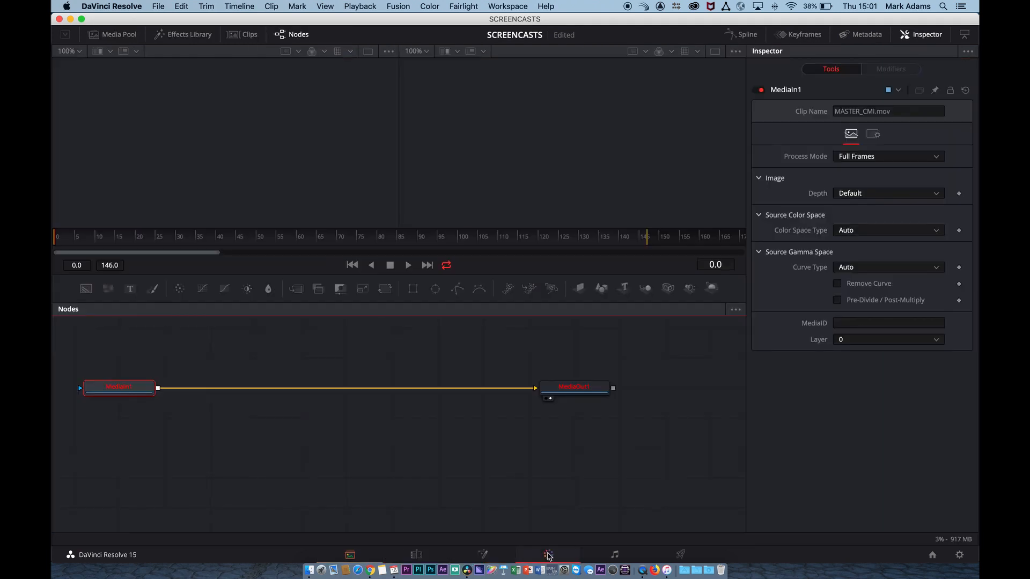
{"action": "left_click", "coordinate": [546, 555]}
{"action": "left_click", "coordinate": [356, 557]}
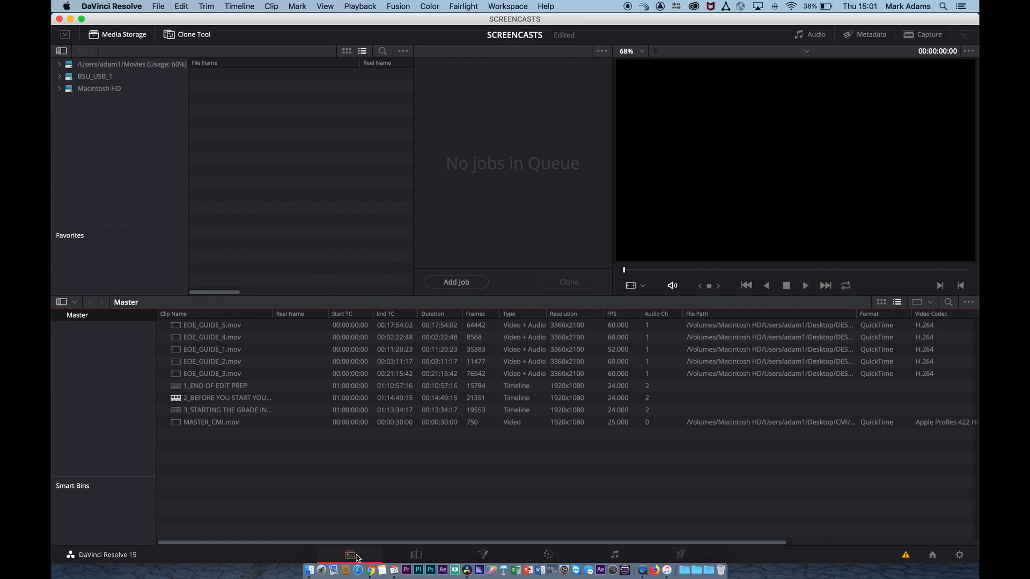
{"action": "left_click", "coordinate": [417, 556]}
{"action": "left_click", "coordinate": [482, 555]}
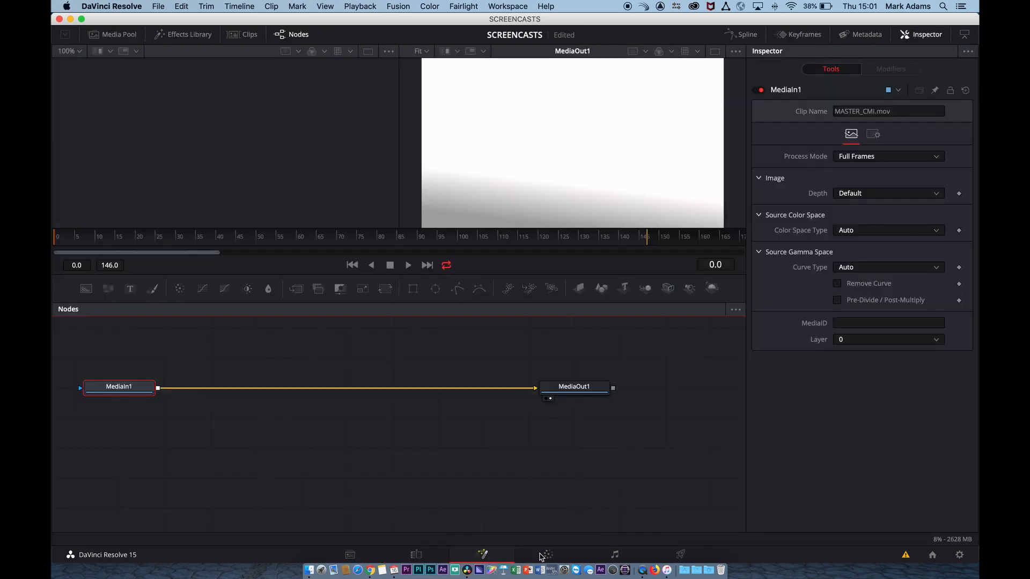
{"action": "left_click", "coordinate": [549, 555]}
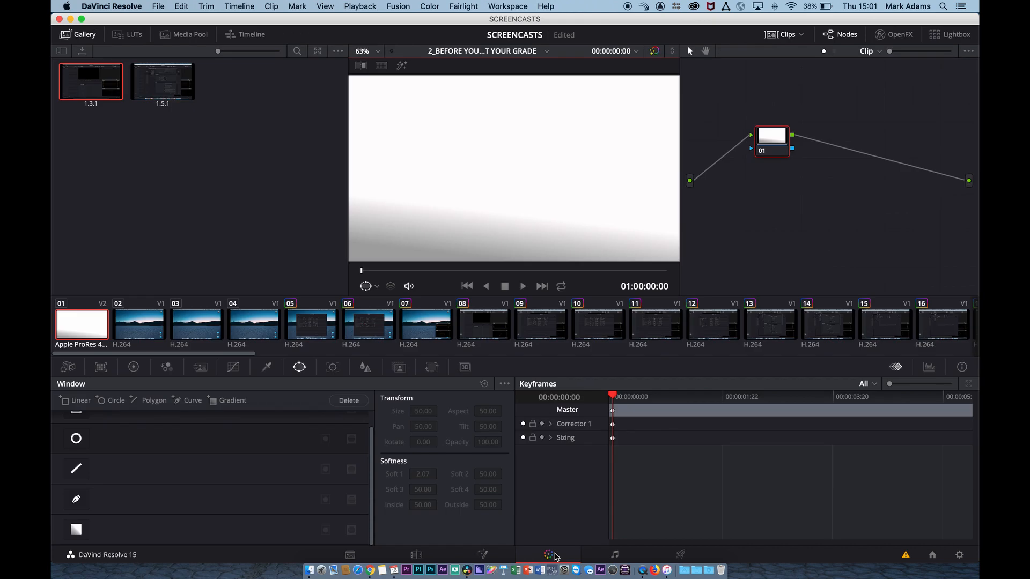
{"action": "left_click", "coordinate": [615, 555]}
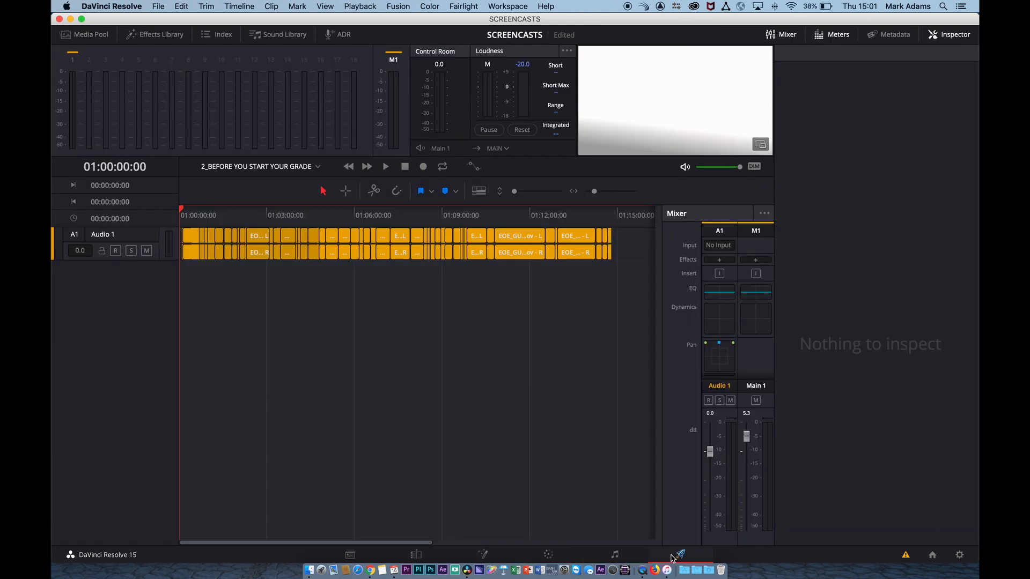
{"action": "left_click", "coordinate": [677, 555]}
{"action": "left_click", "coordinate": [350, 555]}
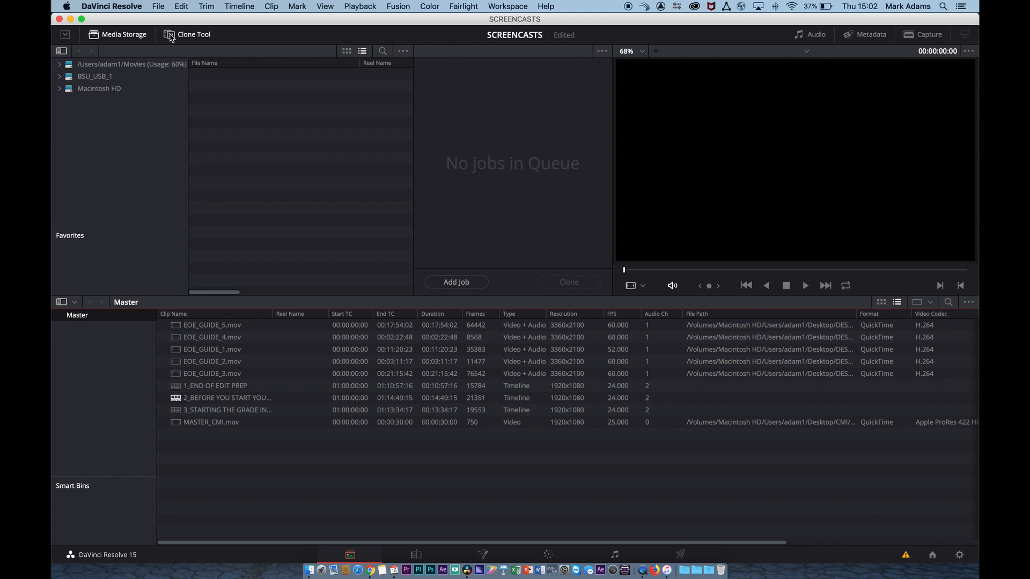
- Hide DaVinci Resolve, examine the contents of the desktop's END_OF_EDIT folder, and move that folder closer to the BSU_USB_1 drive
{"action": "key", "text": "super+h"}
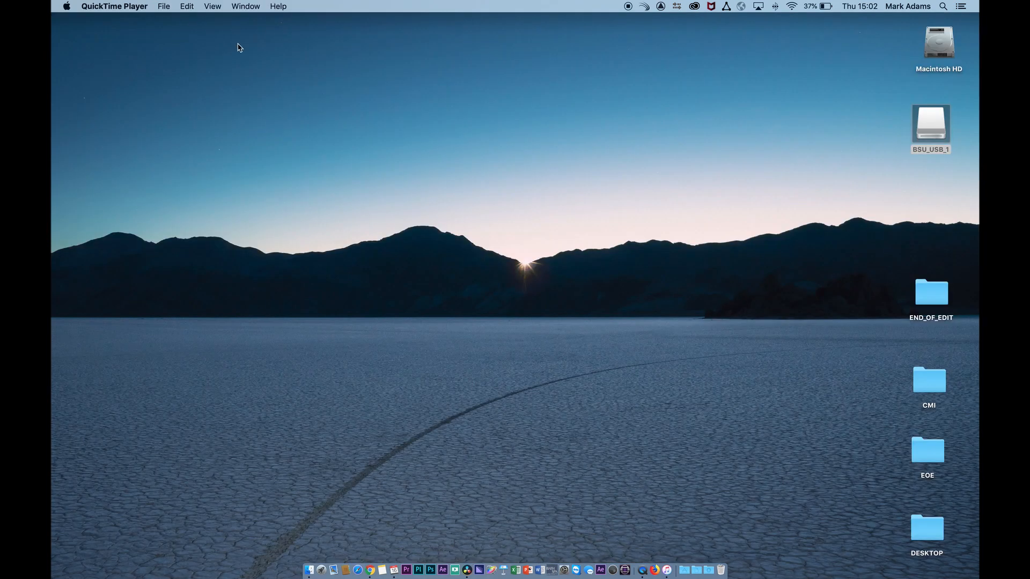
{"action": "double_click", "coordinate": [933, 301]}
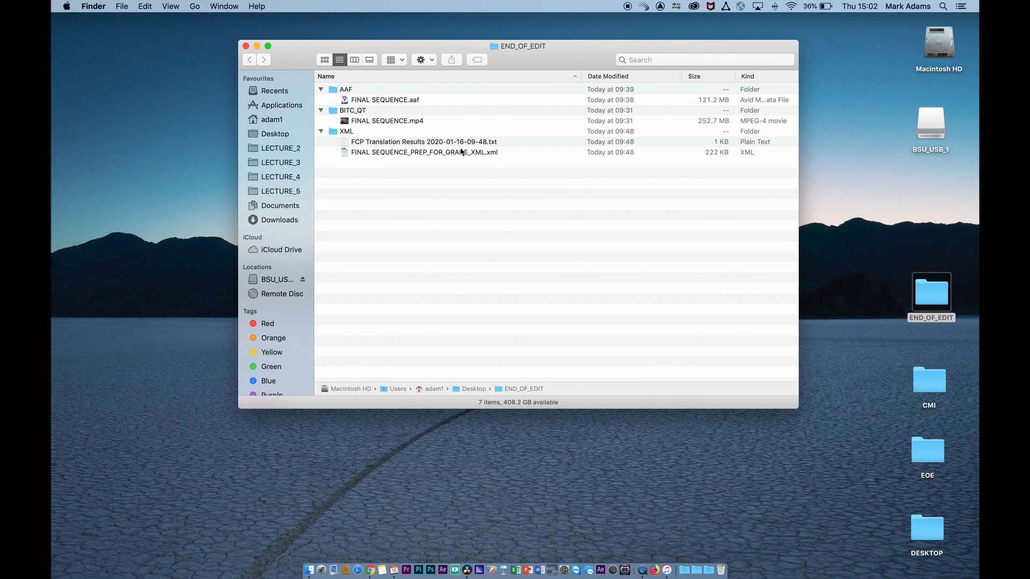
{"action": "left_click", "coordinate": [246, 46]}
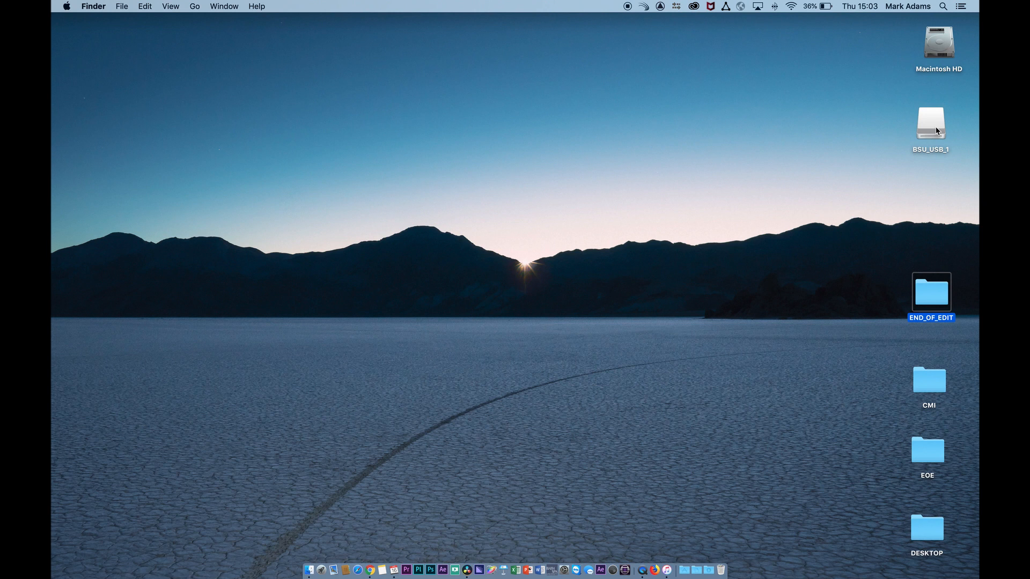
{"action": "left_click_drag", "start_coordinate": [931, 292], "coordinate": [918, 249]}
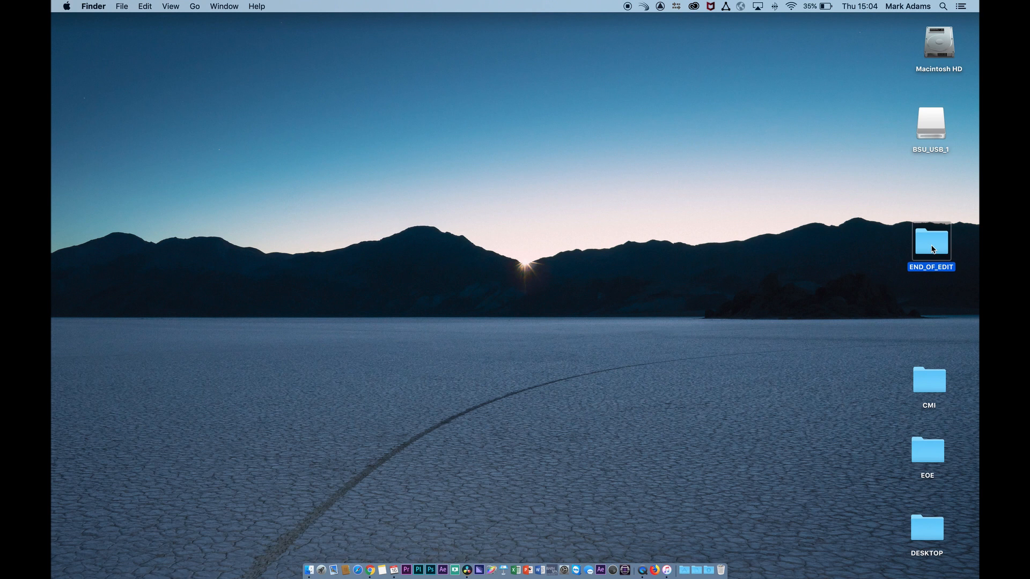
- Create a folder named END_OF_EDIT_CLONE on the BSU_USB_1 drive and close the drive's window
{"action": "double_click", "coordinate": [931, 121]}
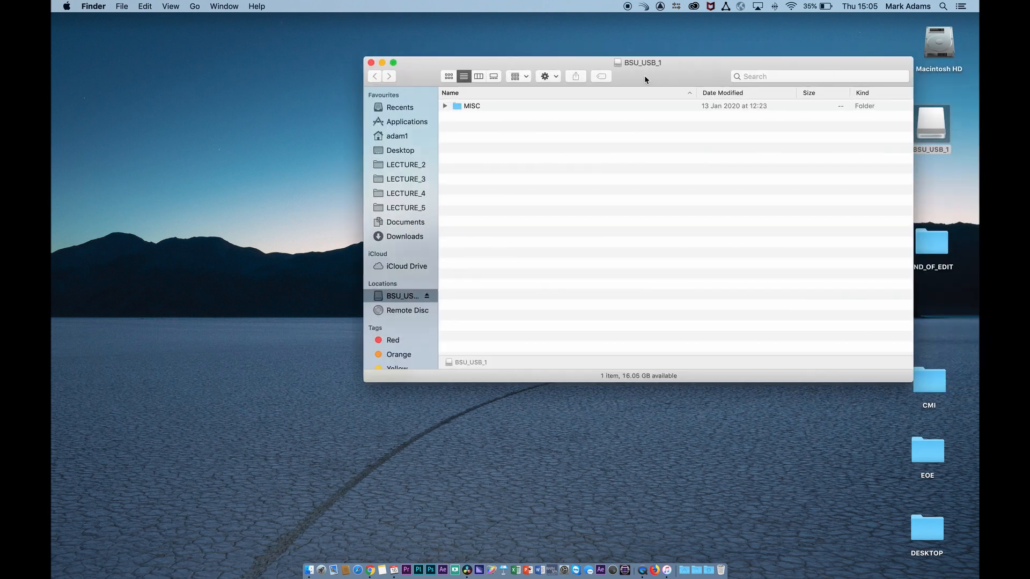
{"action": "left_click_drag", "start_coordinate": [645, 76], "coordinate": [550, 74]}
{"action": "right_click", "coordinate": [503, 196]}
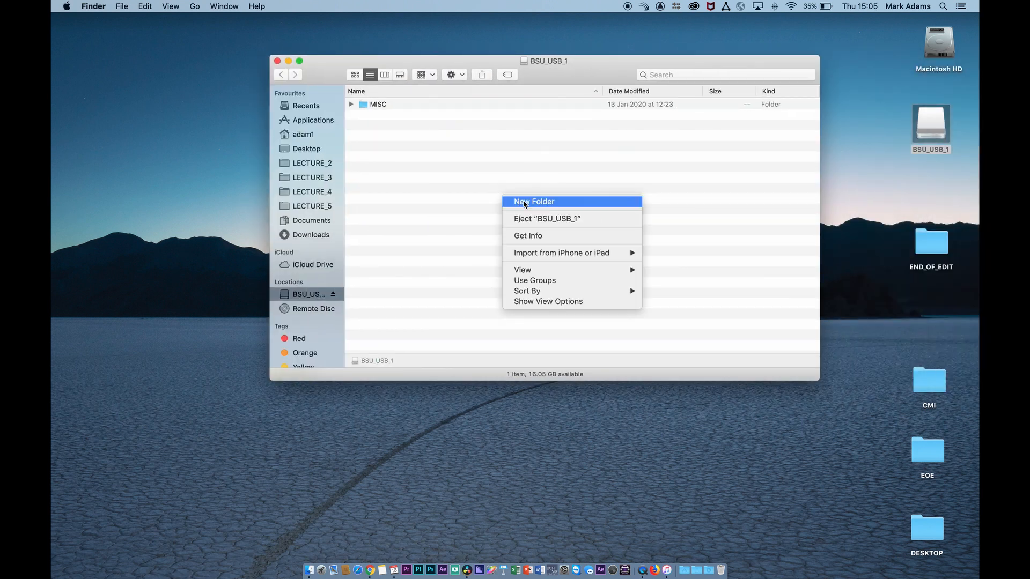
{"action": "left_click", "coordinate": [523, 200]}
{"action": "type", "text": "E"}
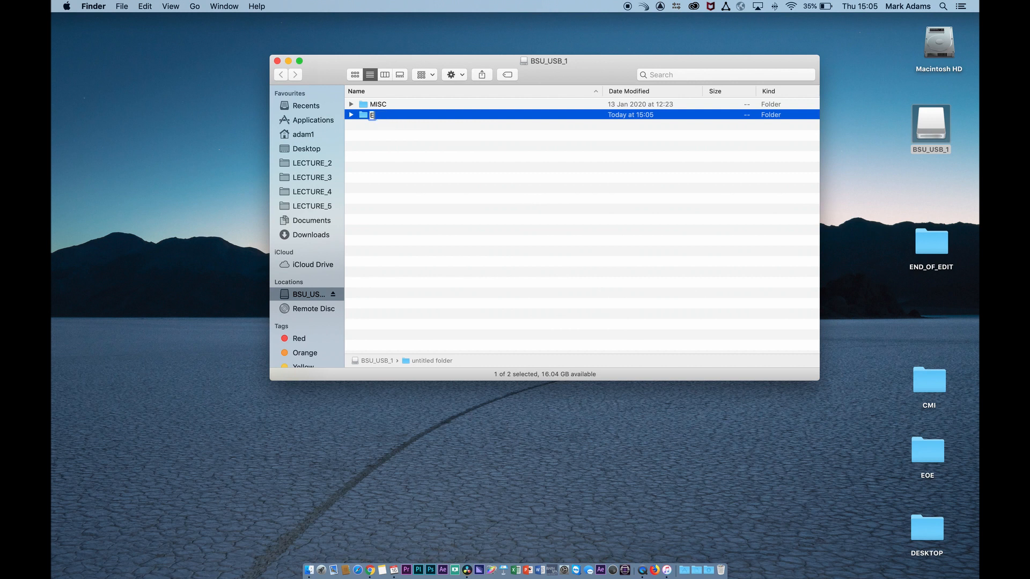
{"action": "type", "text": "ND_OF_EDIT_CLONE"}
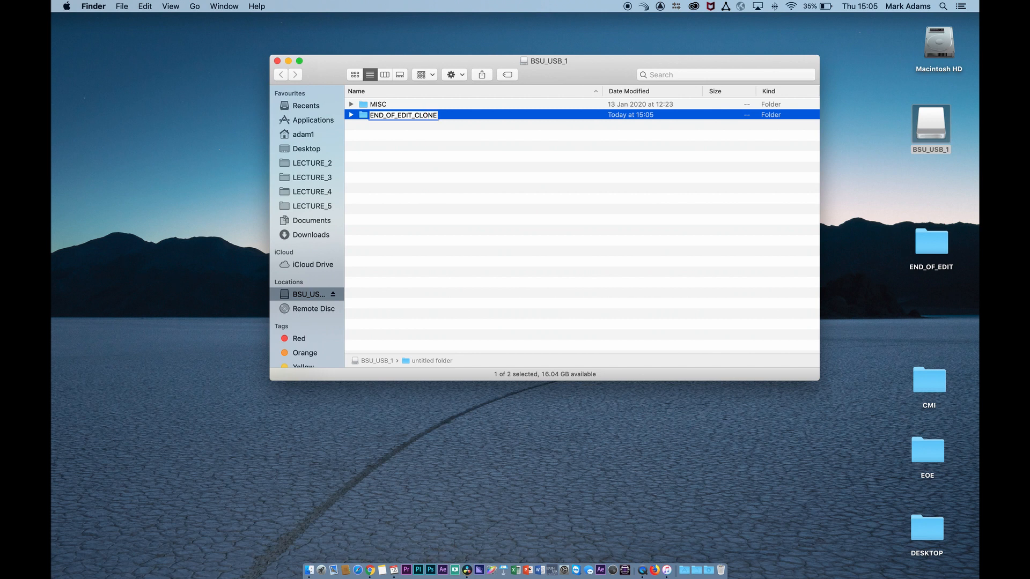
{"action": "key", "text": "Return"}
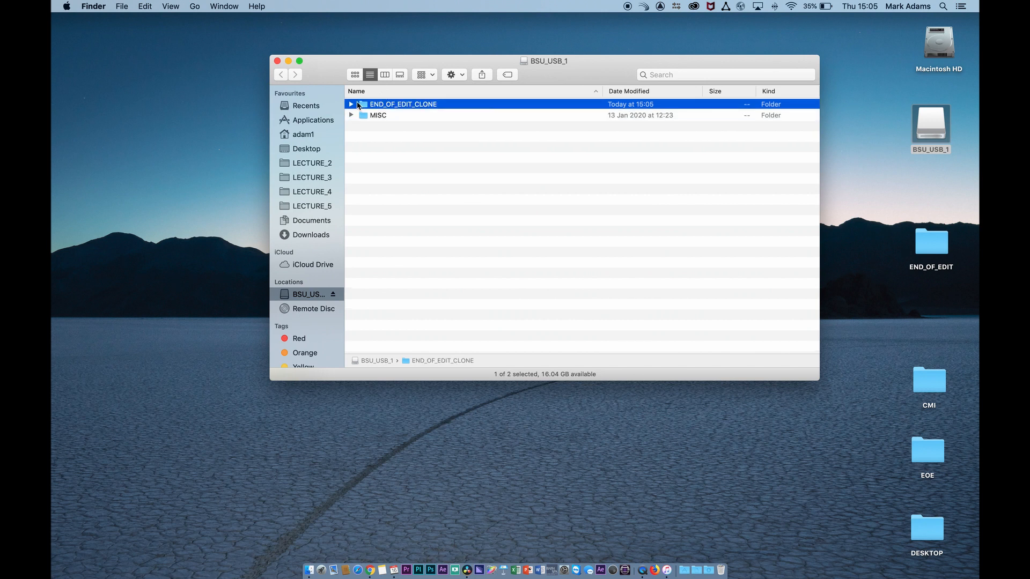
{"action": "left_click", "coordinate": [277, 61]}
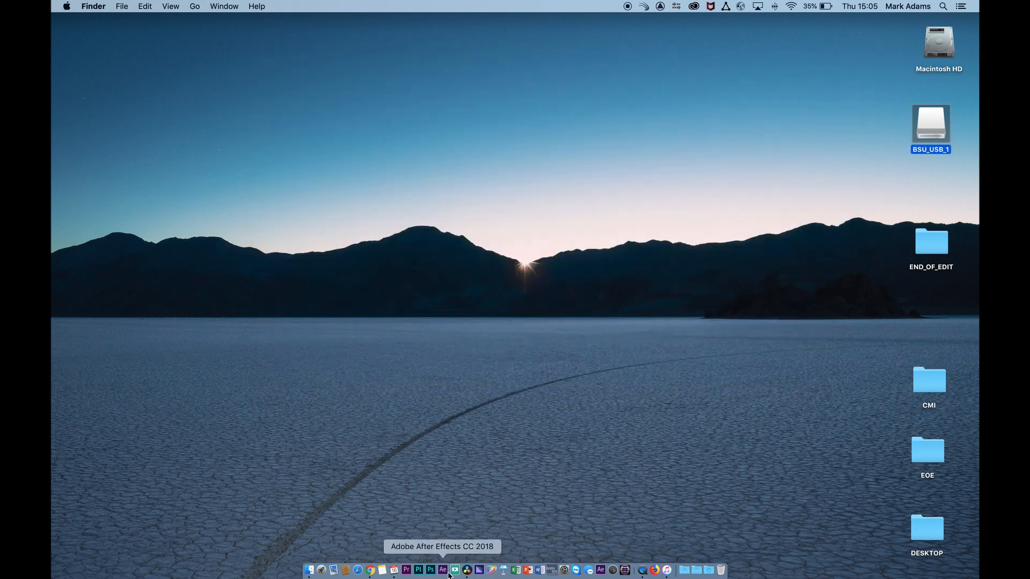
- Switch back to DaVinci Resolve and go through the Edit, Fusion, Color, Fairlight and Deliver pages before returning to Media
{"action": "left_click", "coordinate": [466, 569]}
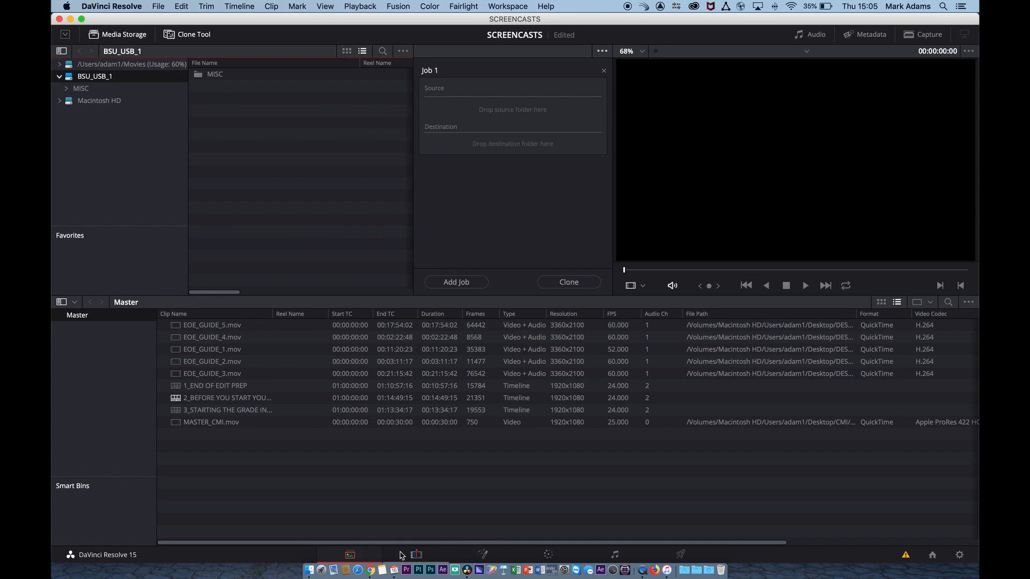
{"action": "left_click", "coordinate": [417, 555]}
{"action": "left_click", "coordinate": [482, 554]}
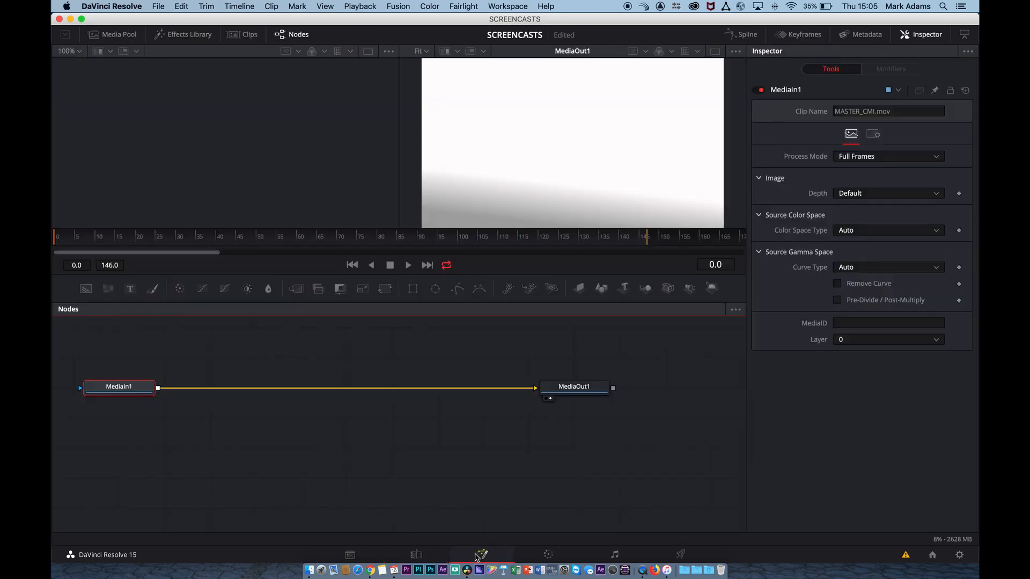
{"action": "left_click", "coordinate": [548, 555]}
{"action": "left_click", "coordinate": [615, 555]}
{"action": "left_click", "coordinate": [681, 555]}
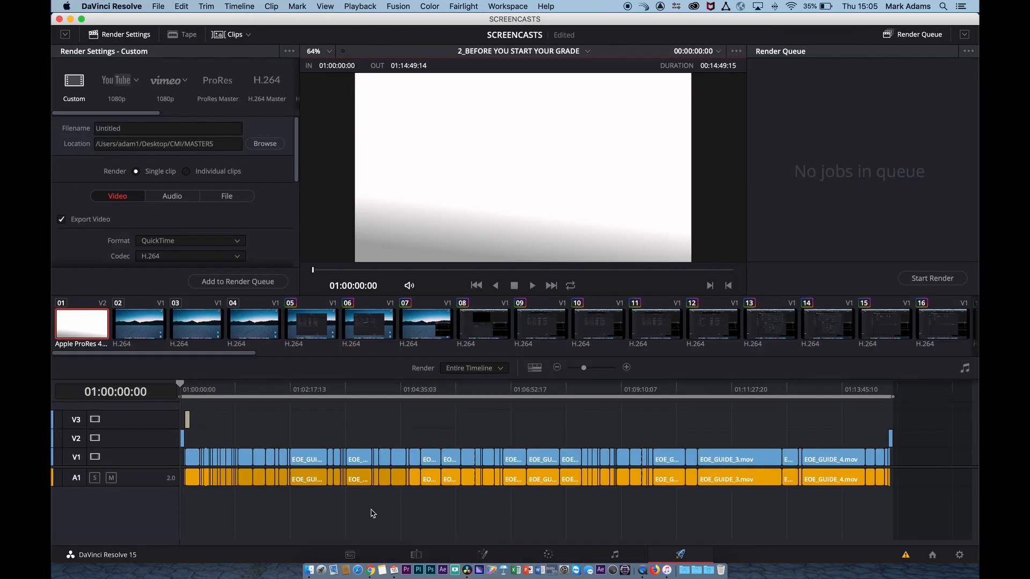
{"action": "left_click", "coordinate": [351, 555]}
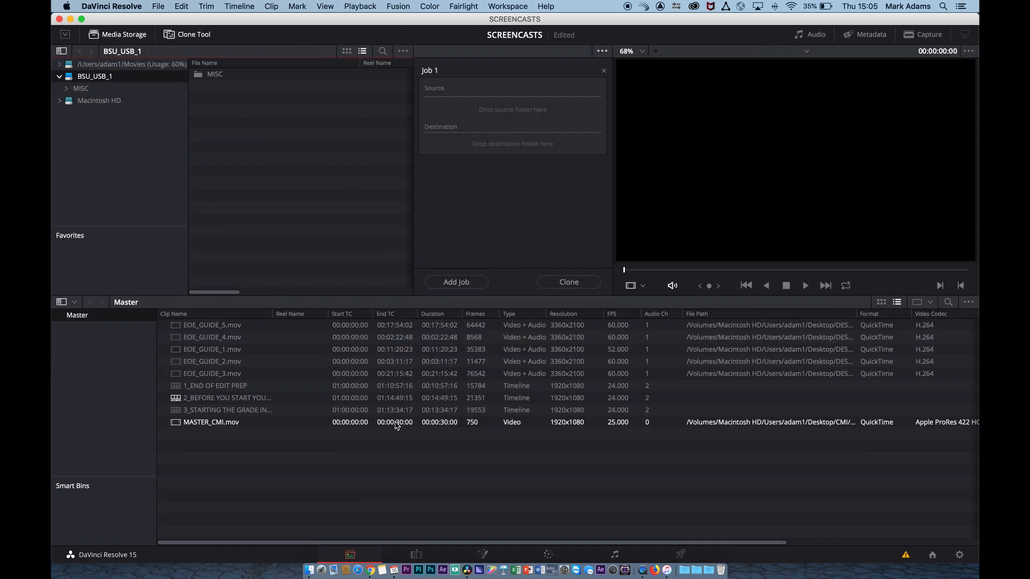
- Remove the empty Job 1 from the clone queue, and hide and show the Clone Tool
{"action": "left_click", "coordinate": [200, 36]}
{"action": "left_click", "coordinate": [199, 36]}
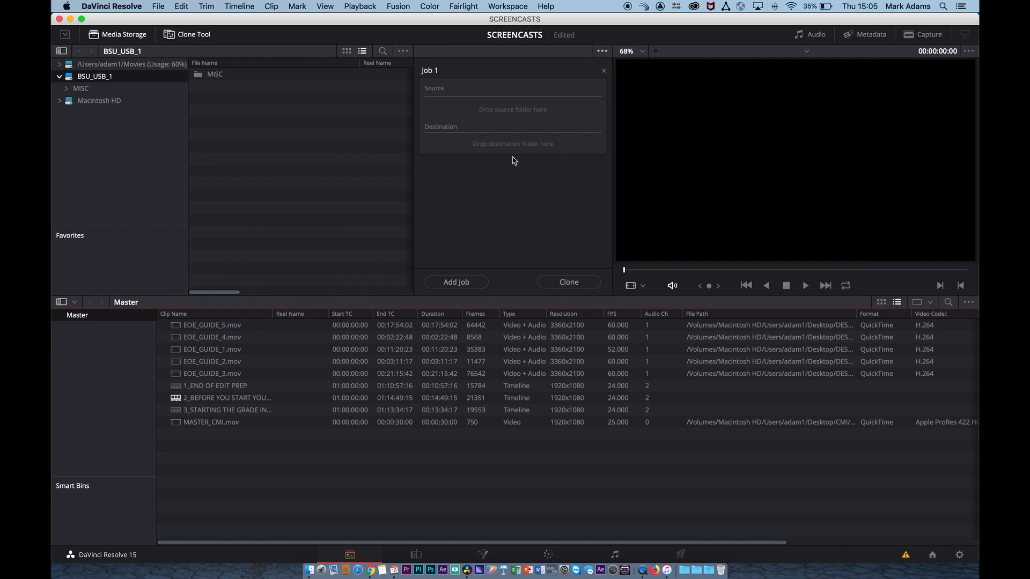
{"action": "left_click", "coordinate": [604, 70]}
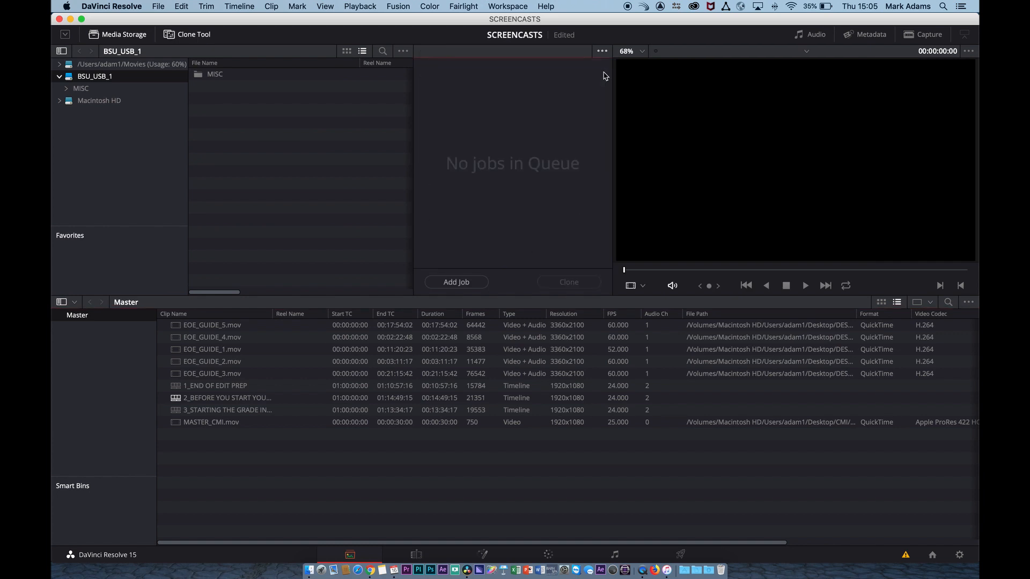
{"action": "left_click", "coordinate": [201, 36]}
{"action": "left_click", "coordinate": [202, 37]}
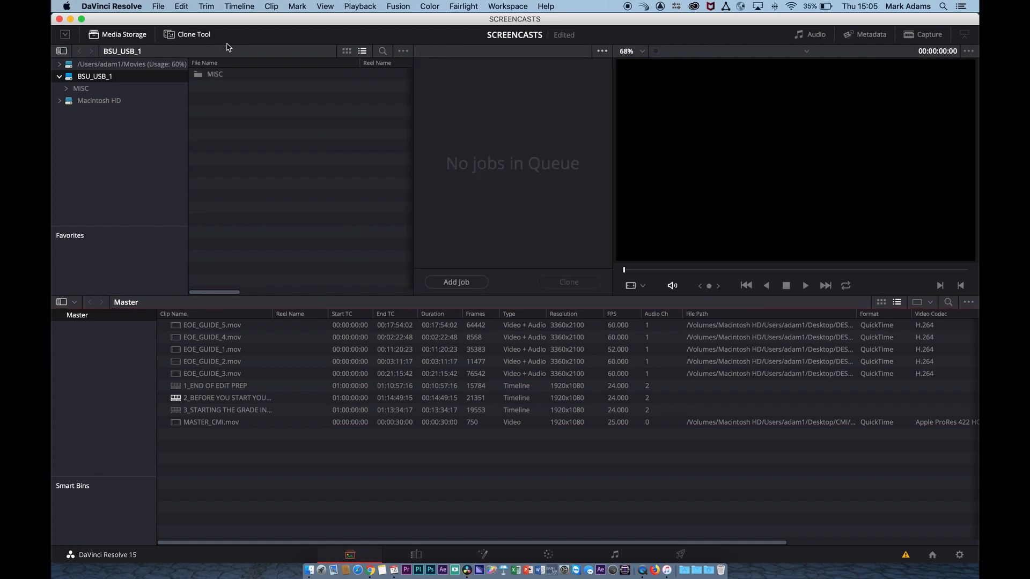
- Review the Clone Tool options, switching Preserve Folder Name off and back on and examining the available checksum types
{"action": "left_click", "coordinate": [601, 52]}
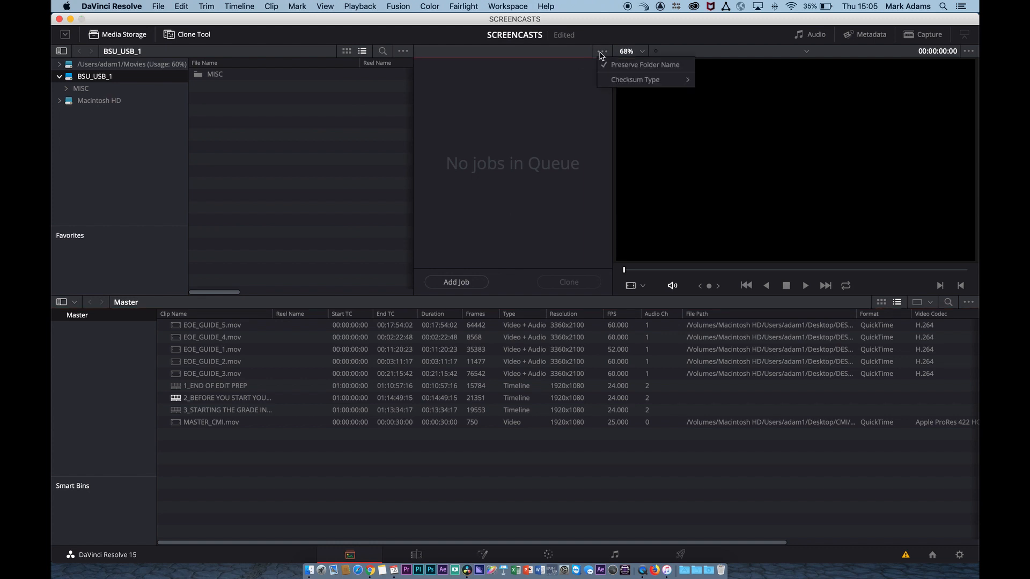
{"action": "left_click", "coordinate": [654, 68]}
{"action": "left_click", "coordinate": [602, 51]}
{"action": "left_click", "coordinate": [612, 65]}
{"action": "left_click", "coordinate": [603, 52]}
{"action": "mouse_move", "coordinate": [652, 79]}
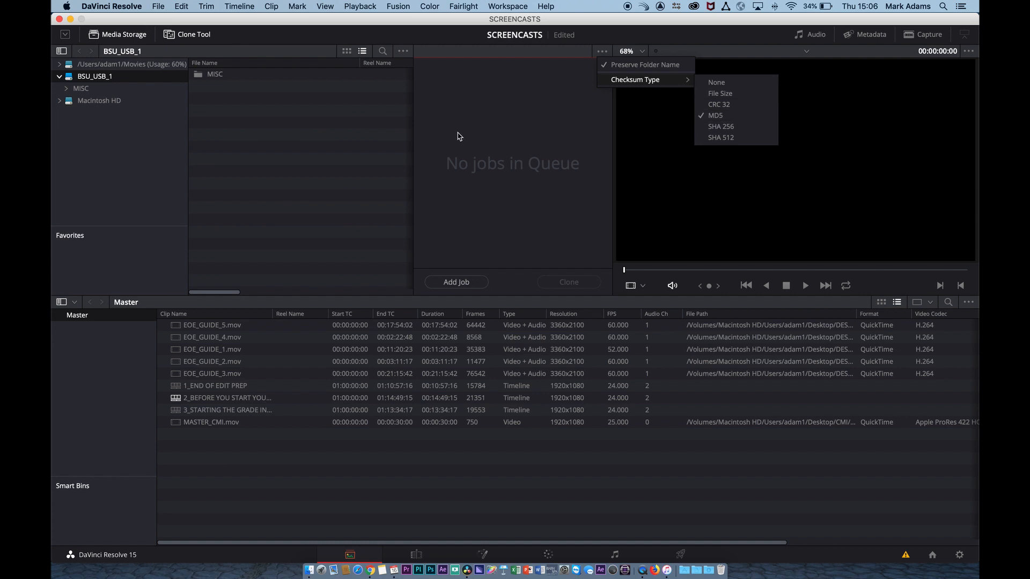
{"action": "left_click", "coordinate": [481, 133]}
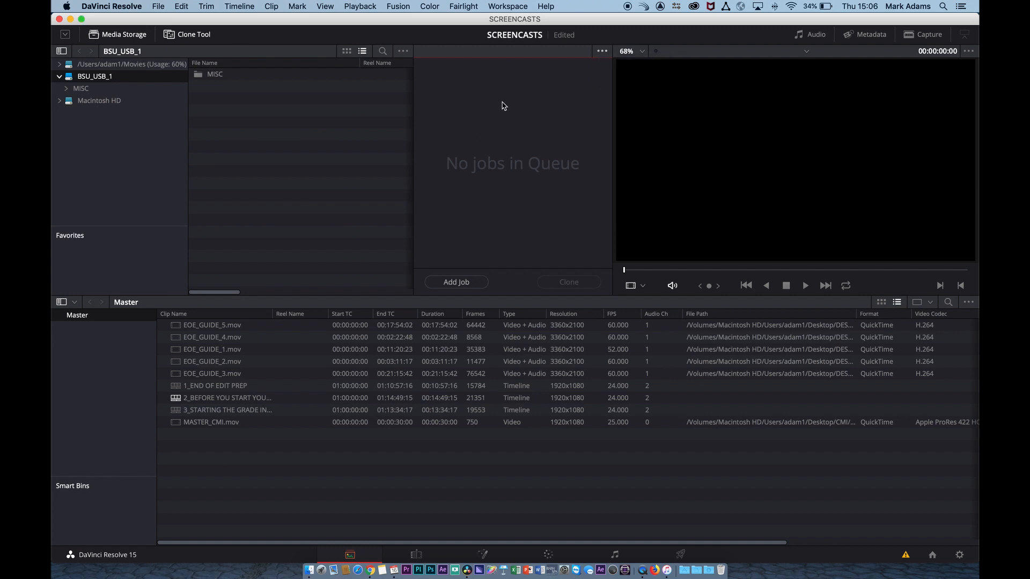
- Add a clone job, refresh the BSU_USB_1 drive and set its END_OF_EDIT_CLONE folder as the job's destination
{"action": "left_click", "coordinate": [457, 283]}
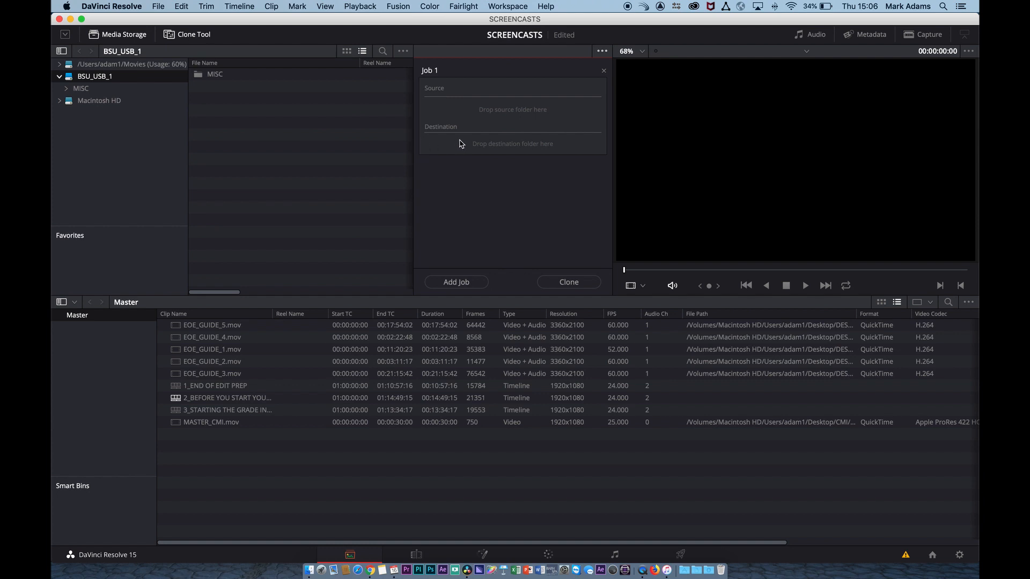
{"action": "left_click", "coordinate": [60, 76]}
{"action": "left_click", "coordinate": [59, 77]}
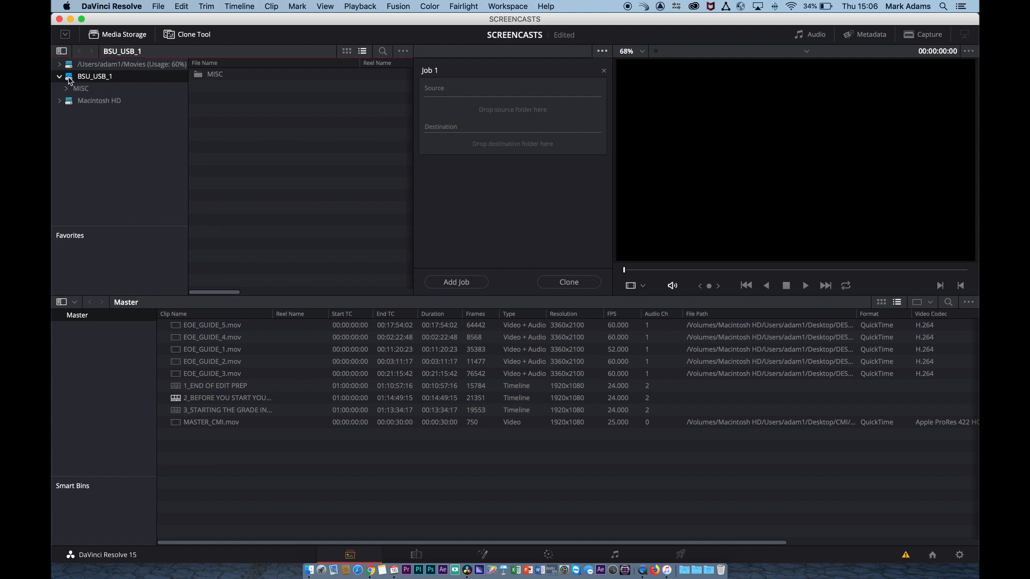
{"action": "right_click", "coordinate": [69, 80]}
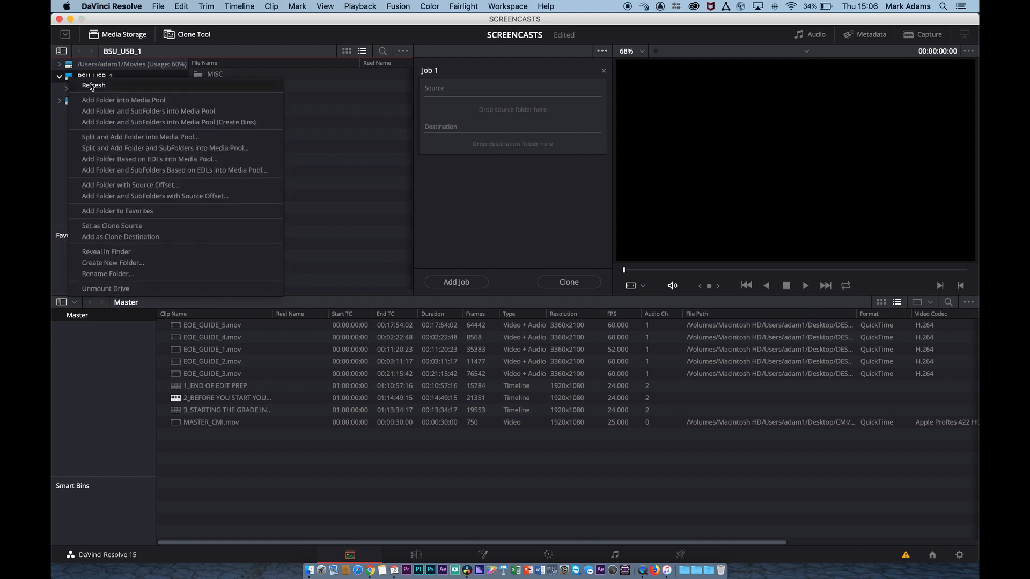
{"action": "left_click", "coordinate": [90, 86]}
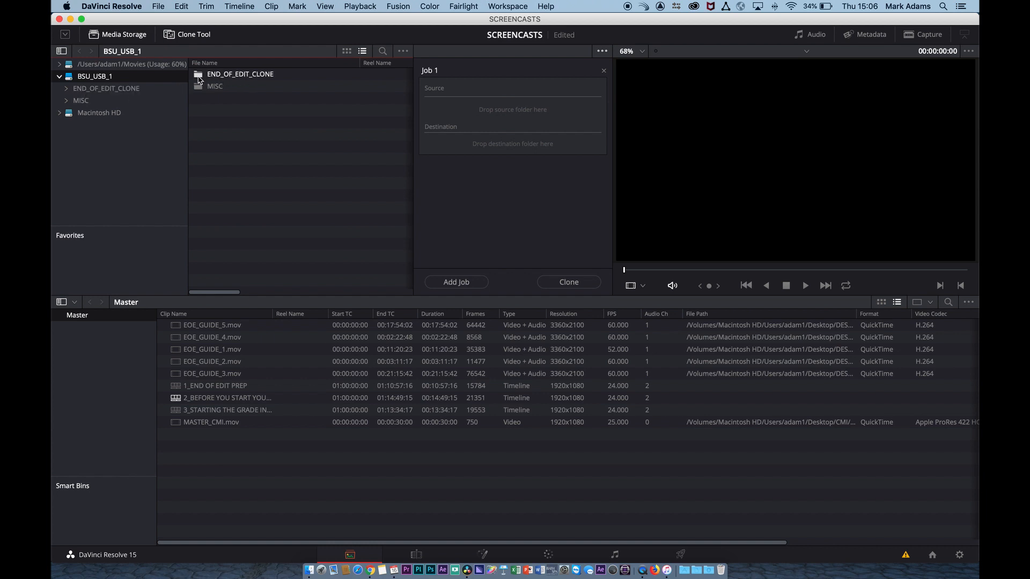
{"action": "left_click_drag", "start_coordinate": [203, 75], "coordinate": [519, 147]}
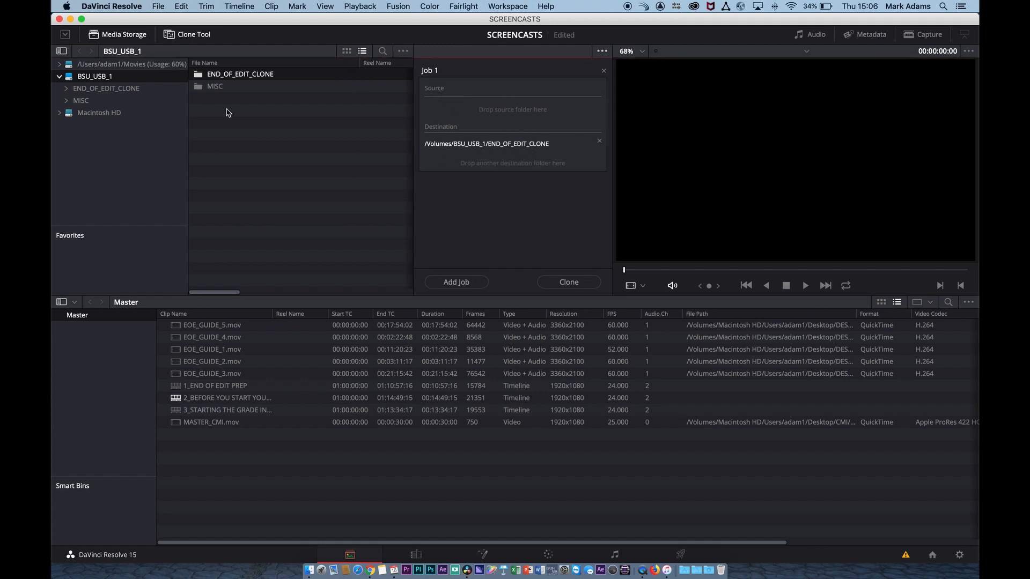
- Browse Macintosh HD to the user's Desktop and set its END_OF_EDIT folder as the source of Job 1
{"action": "left_click", "coordinate": [59, 113]}
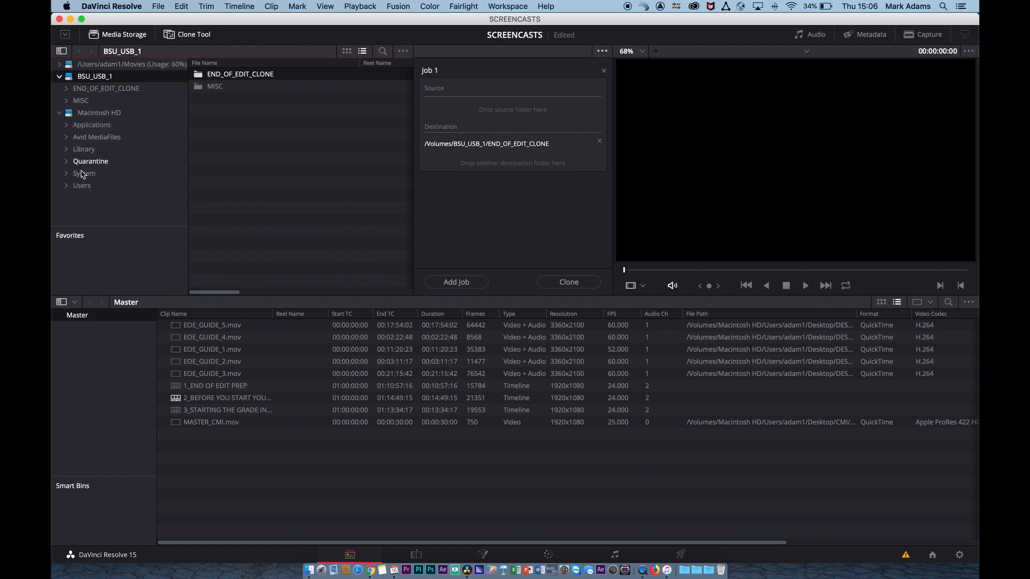
{"action": "left_click", "coordinate": [66, 186]}
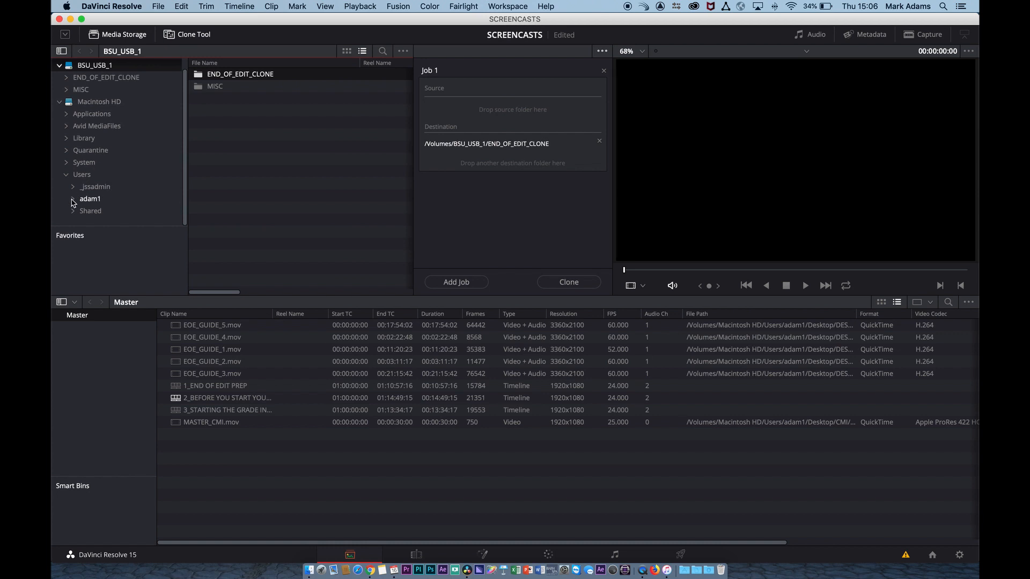
{"action": "left_click", "coordinate": [73, 199]}
{"action": "scroll", "coordinate": [119, 118], "scroll_direction": "down", "scroll_amount": 3}
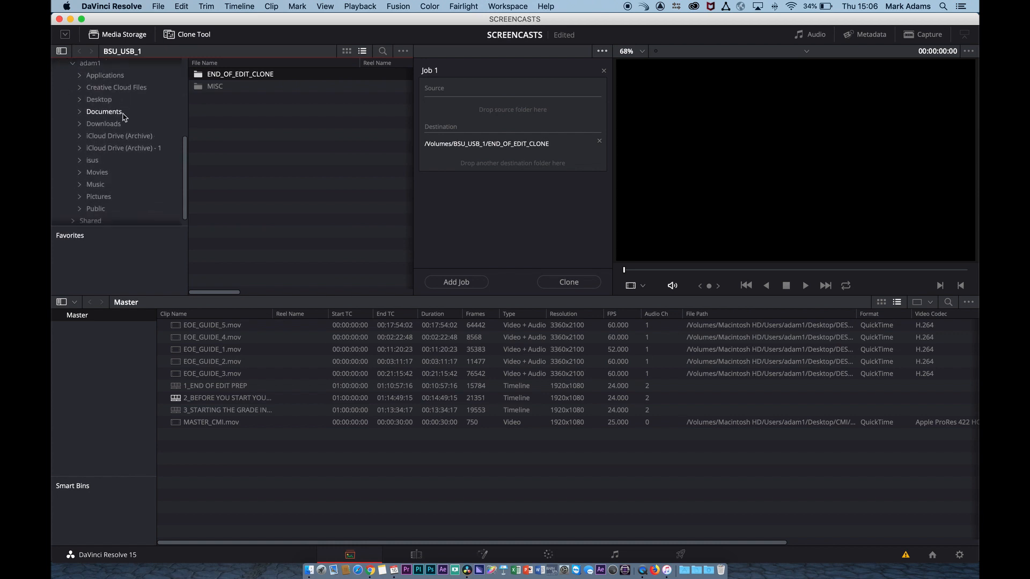
{"action": "left_click", "coordinate": [93, 93]}
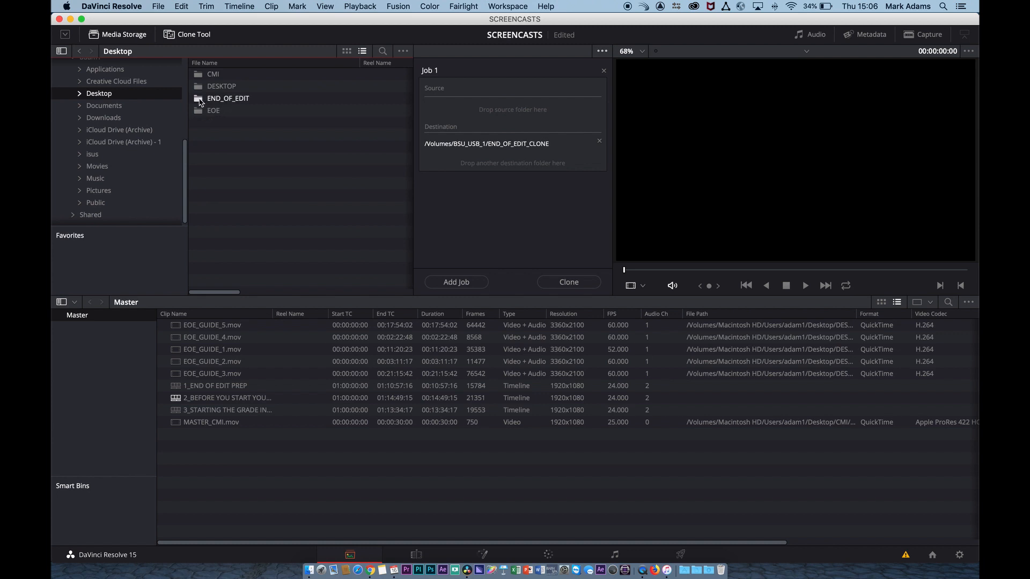
{"action": "left_click_drag", "start_coordinate": [202, 100], "coordinate": [494, 96]}
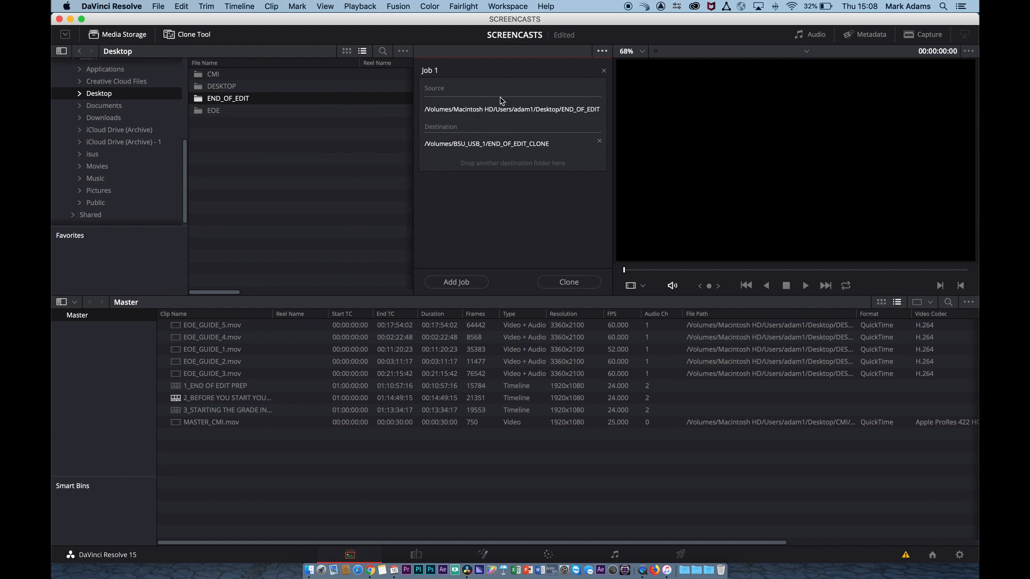
- Switch to Finder, open the BSU_USB_1 drive and check the contents of its END_OF_EDIT_CLONE folder before cloning
{"action": "key", "text": "super+h"}
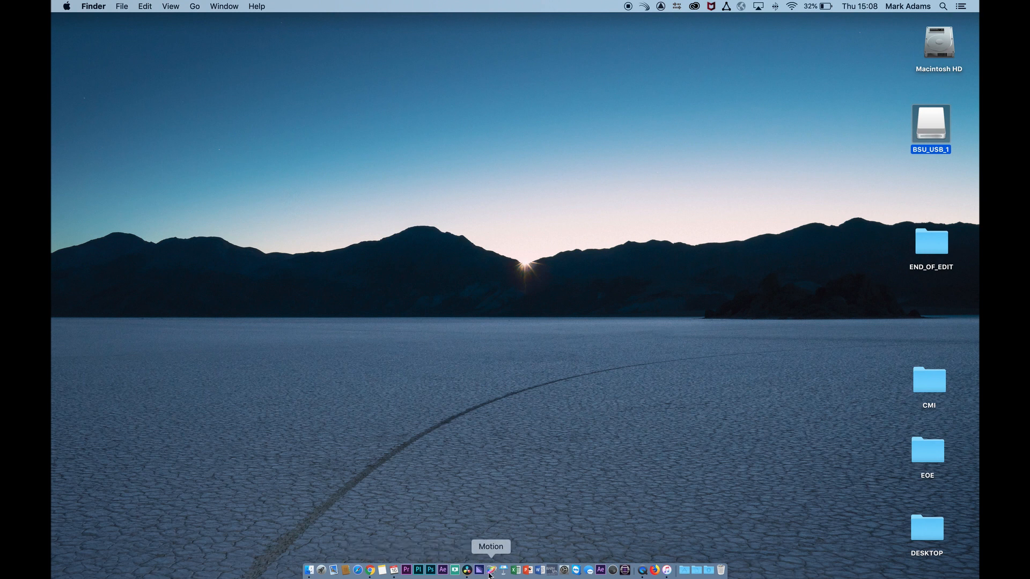
{"action": "left_click", "coordinate": [468, 571]}
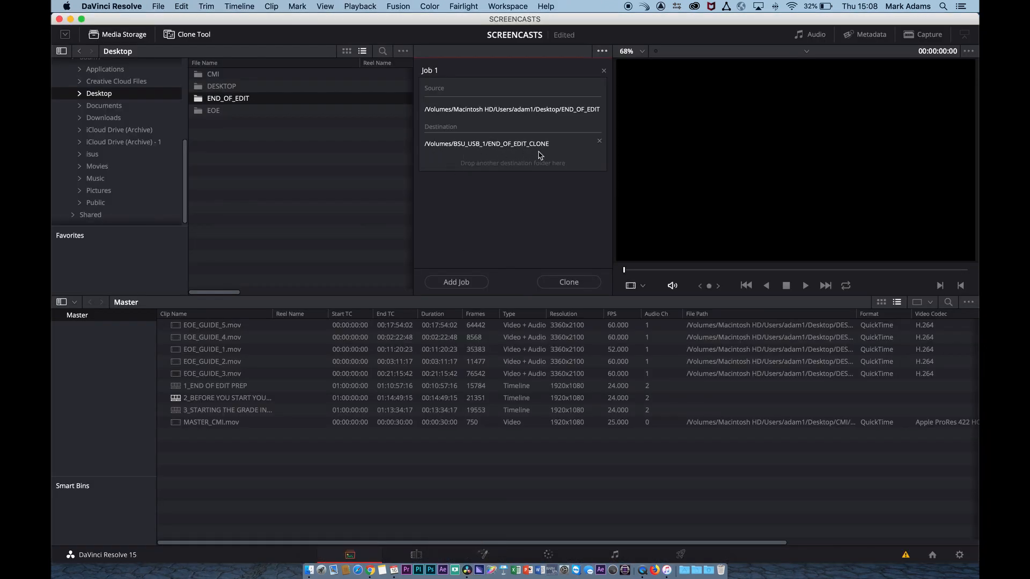
{"action": "key", "text": "super+space"}
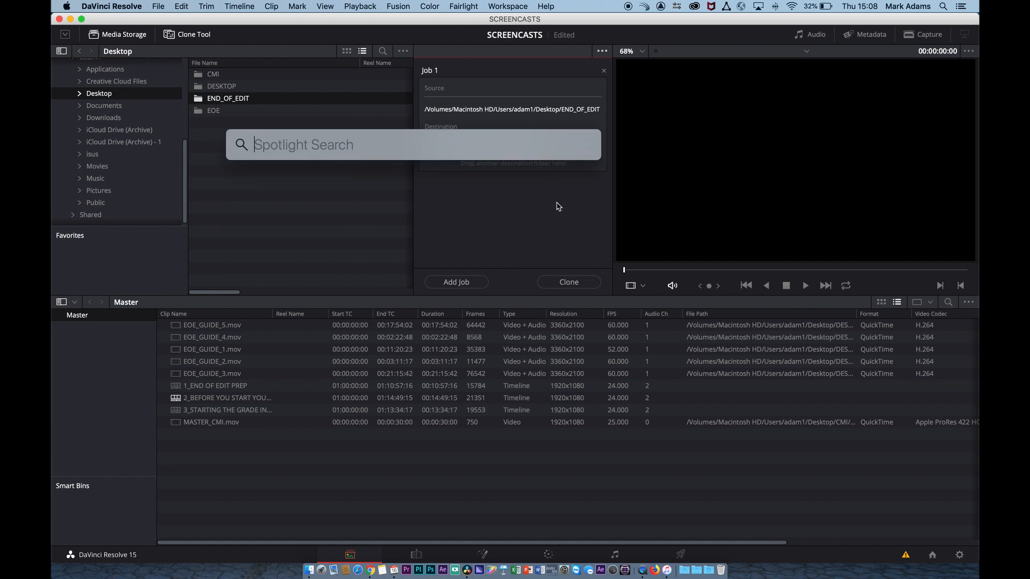
{"action": "key", "text": "Escape"}
{"action": "key", "text": "super+h"}
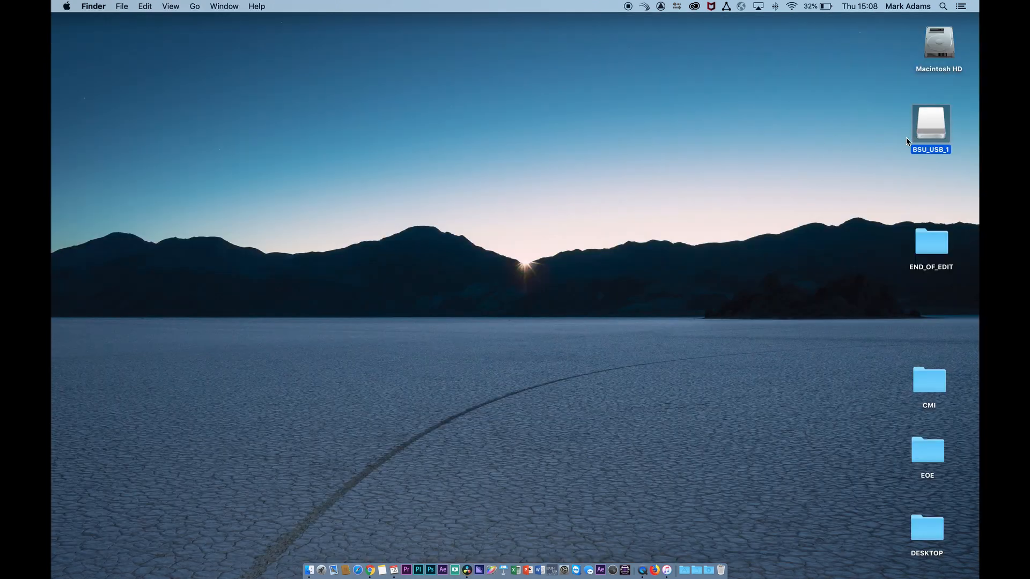
{"action": "double_click", "coordinate": [931, 132]}
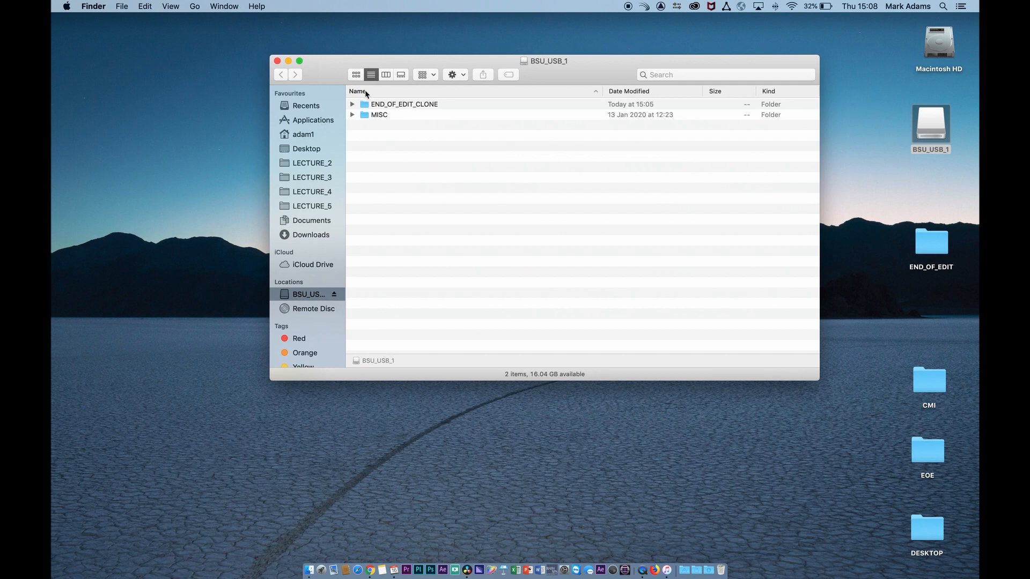
{"action": "left_click", "coordinate": [354, 106]}
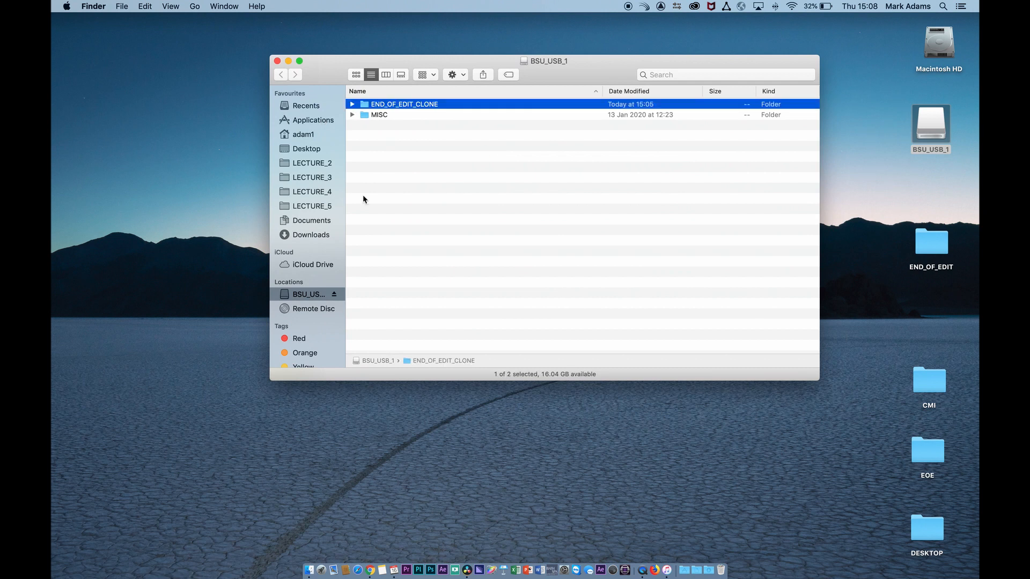
- Return to DaVinci Resolve and start cloning Job 1
{"action": "left_click", "coordinate": [467, 571]}
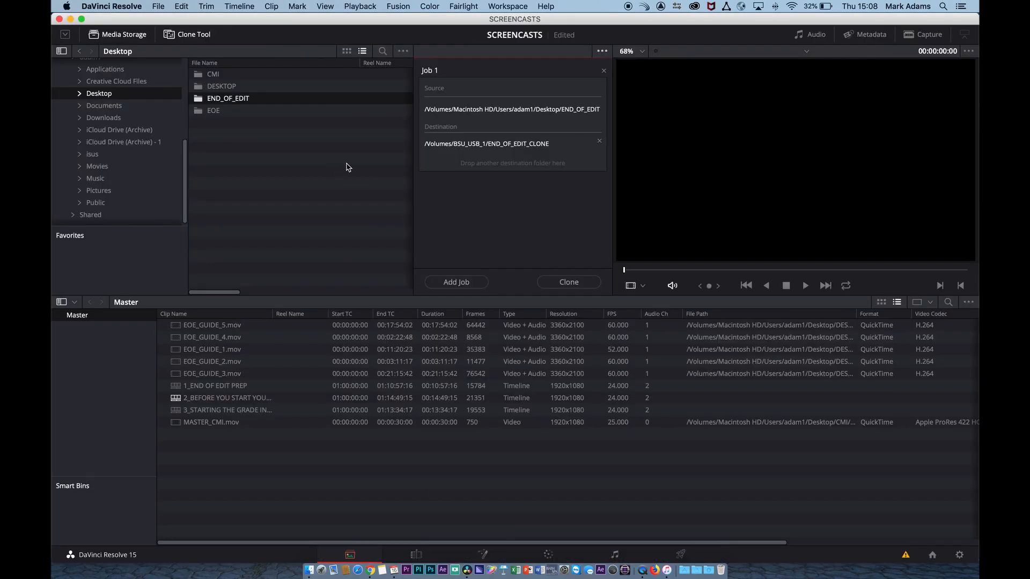
{"action": "left_click", "coordinate": [567, 283]}
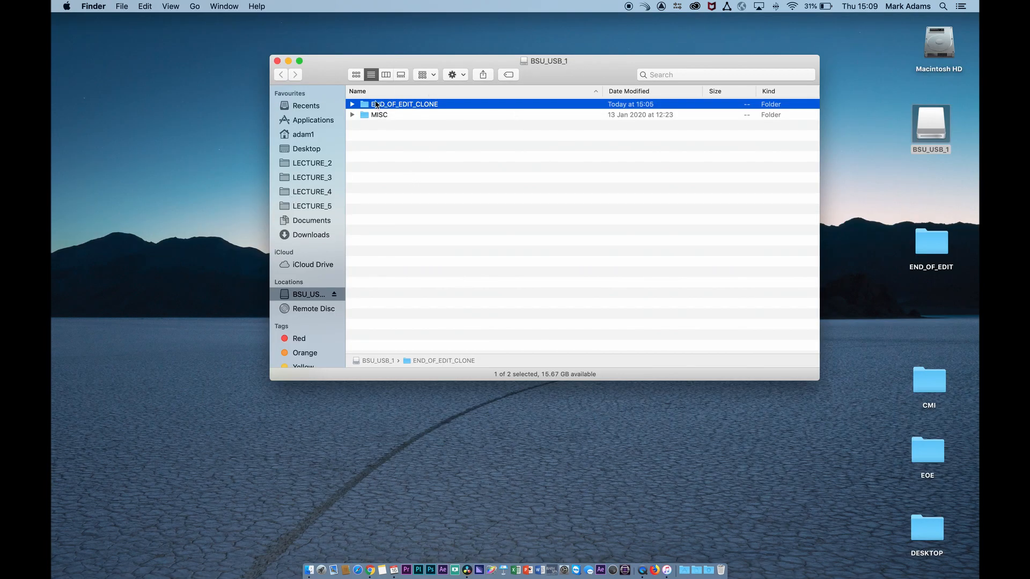
- Switch to Finder and examine the cloned END_OF_EDIT folder inside END_OF_EDIT_CLONE, including its AAF, BITC_QT and XML subfolders
{"action": "left_click", "coordinate": [352, 104]}
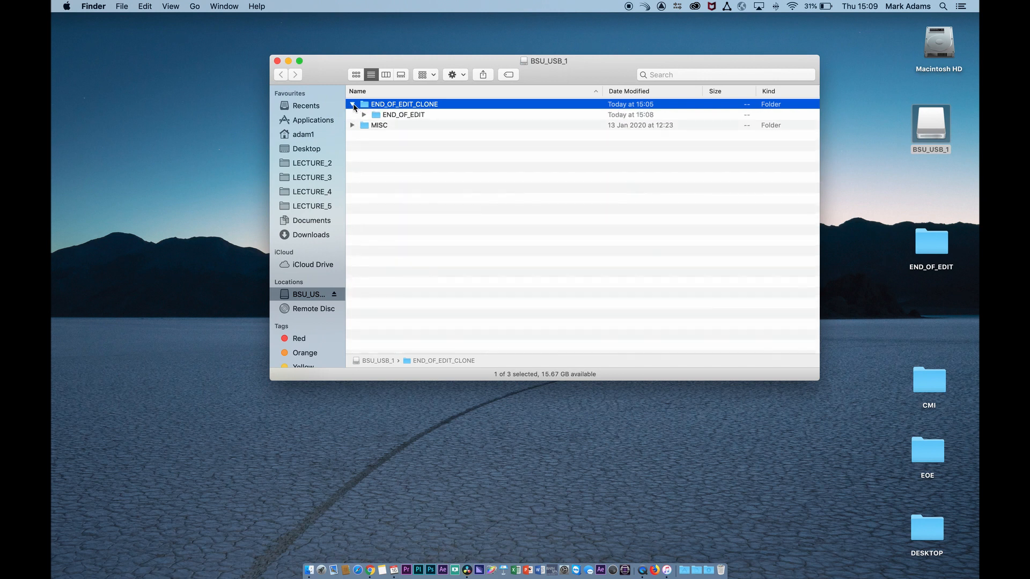
{"action": "left_click", "coordinate": [364, 115]}
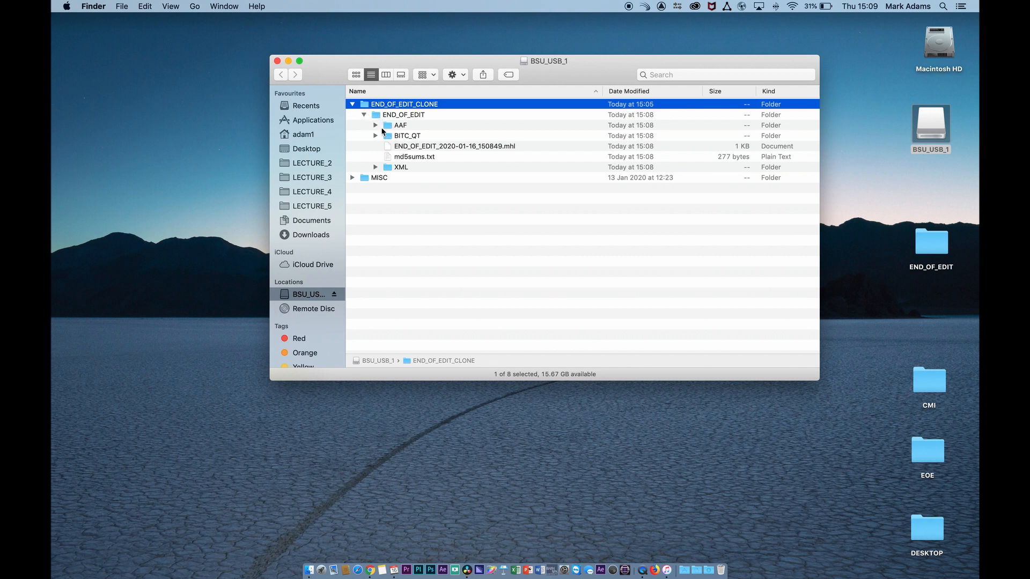
{"action": "left_click", "coordinate": [376, 126]}
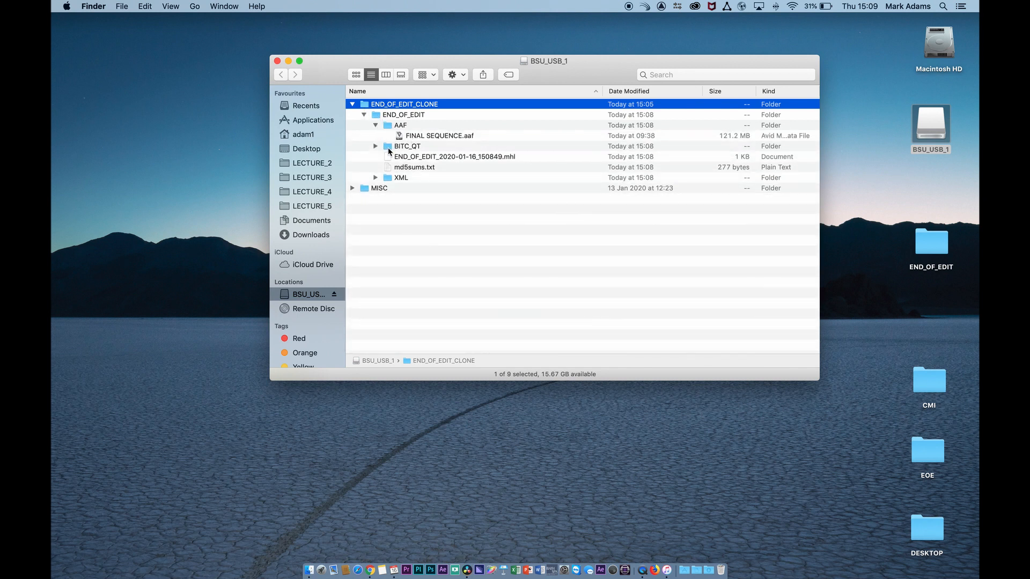
{"action": "left_click", "coordinate": [375, 146]}
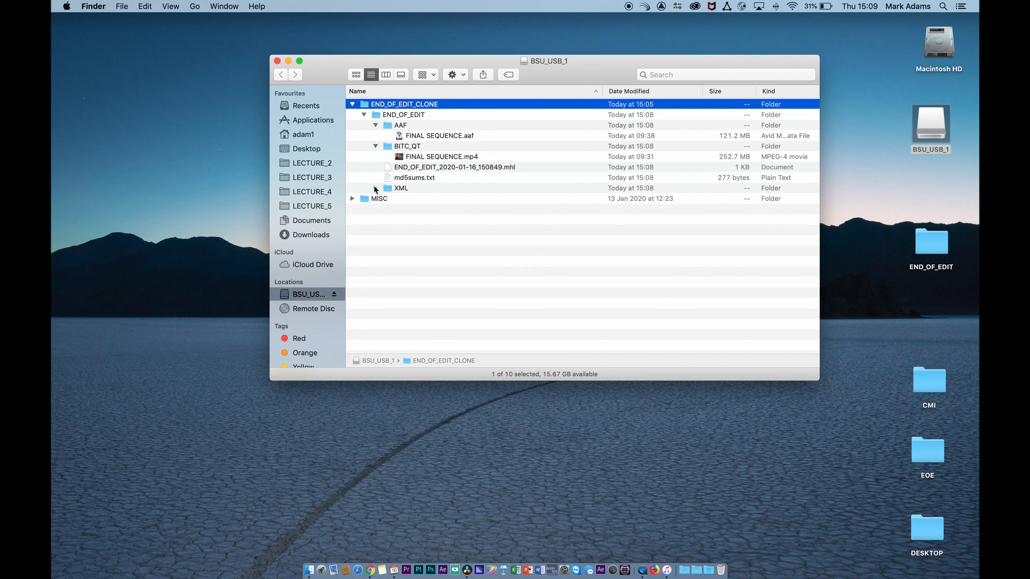
{"action": "left_click", "coordinate": [376, 188]}
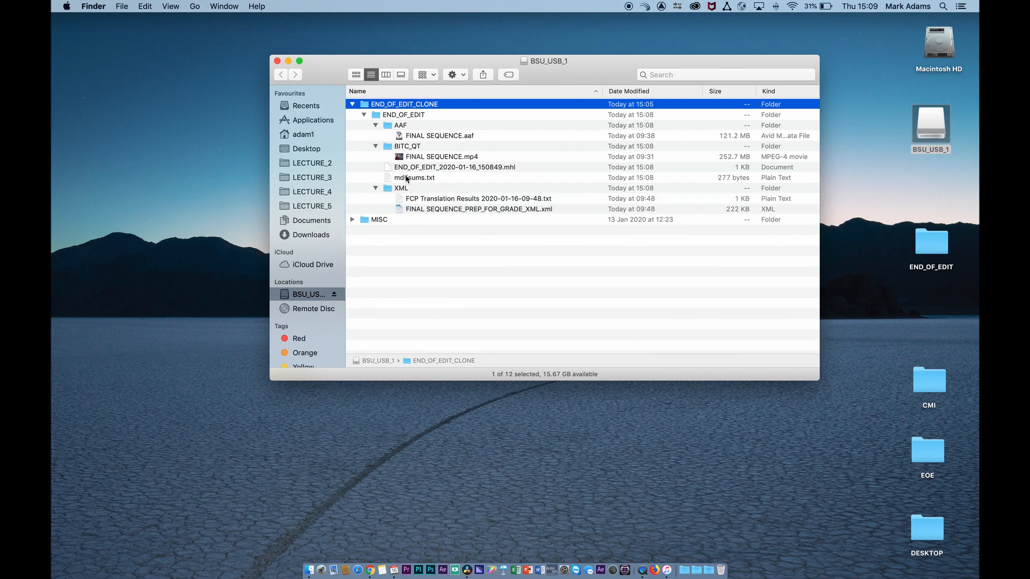
- Preview the checksum list in md5sums.txt with Quick Look, and close the preview
{"action": "left_click", "coordinate": [406, 179]}
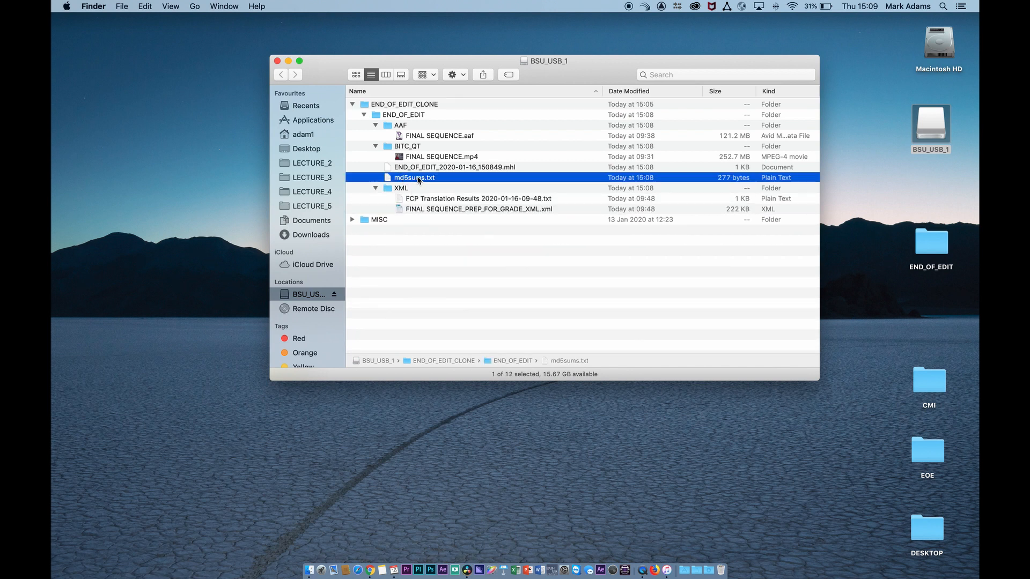
{"action": "key", "text": "space"}
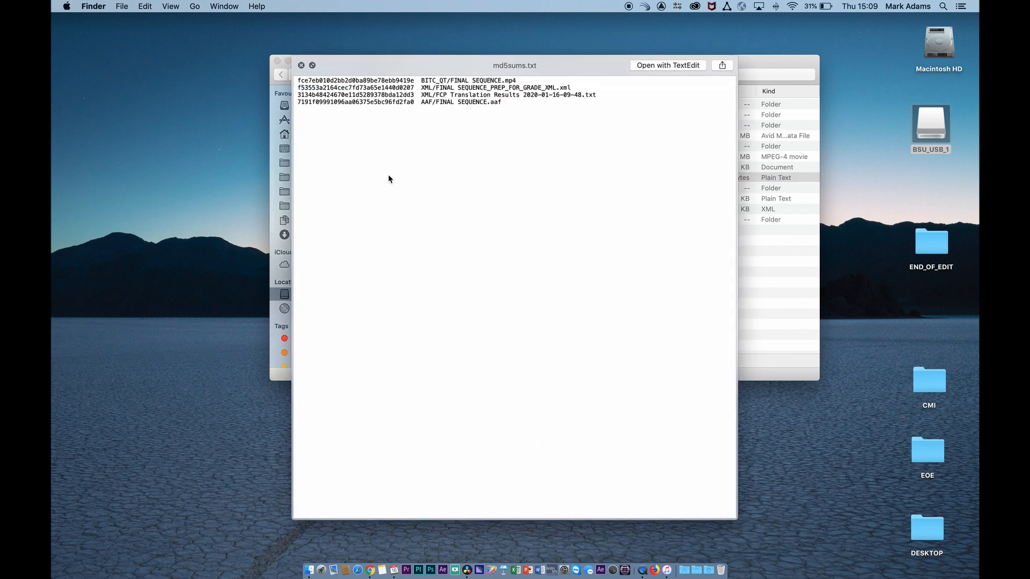
{"action": "key", "text": "space"}
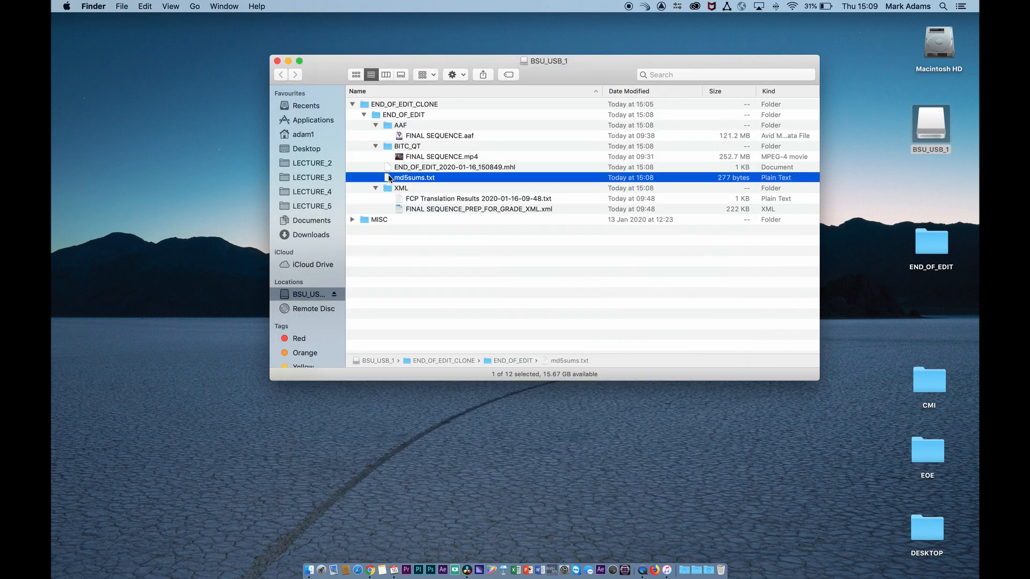